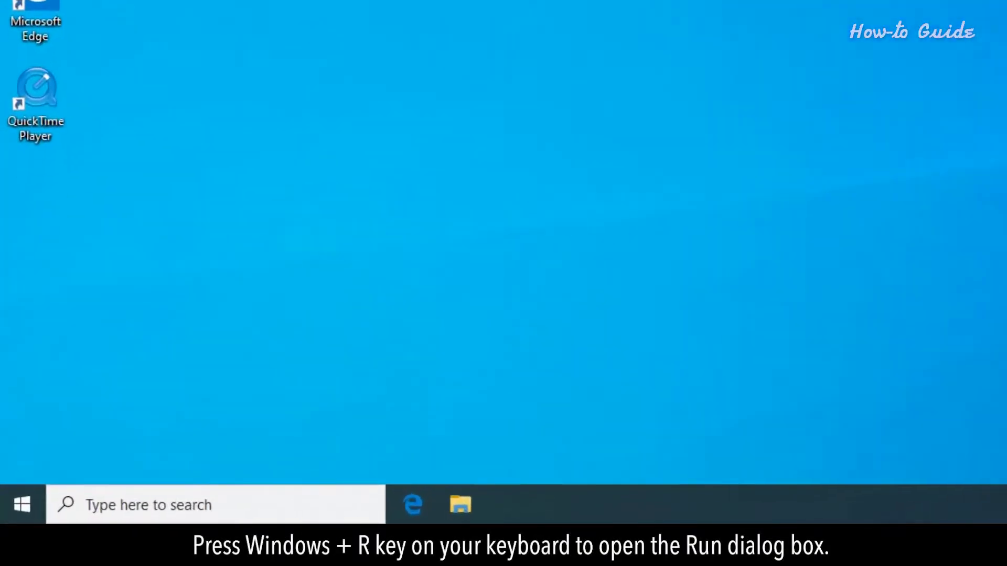
- Launch services.msc from the Run dialog to open the Services console
{"action": "key", "text": "super+r"}
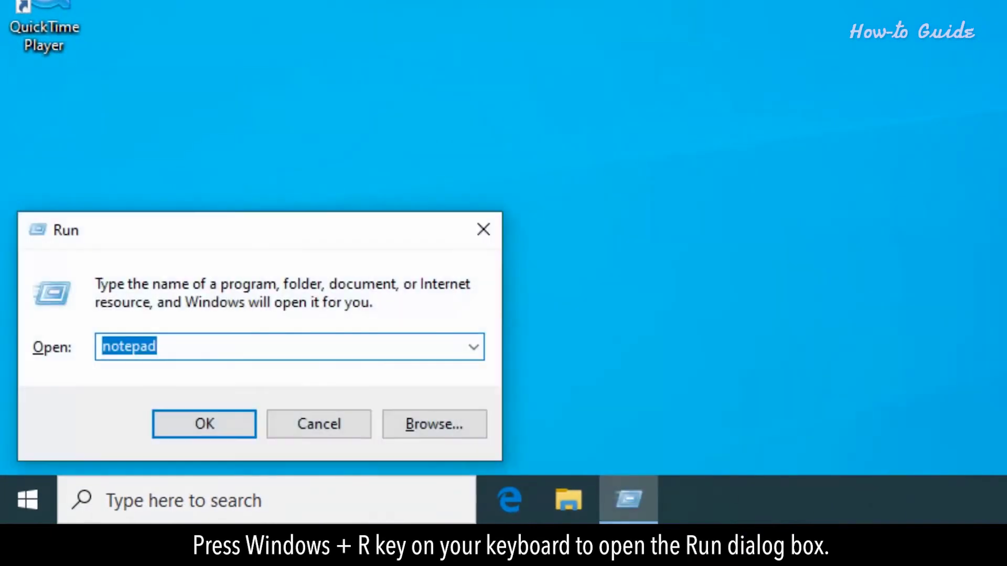
{"action": "type", "text": "se"}
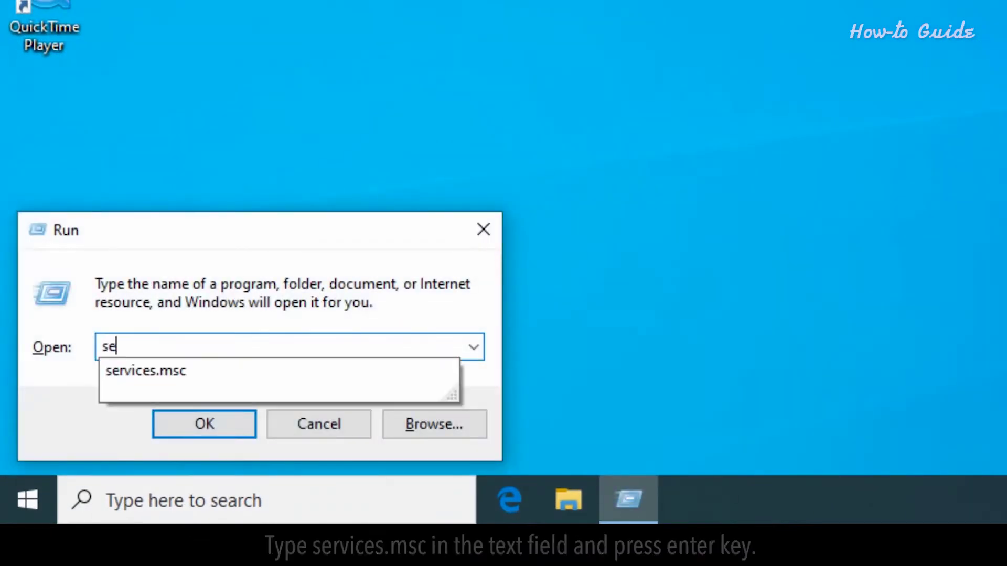
{"action": "type", "text": "rvi"}
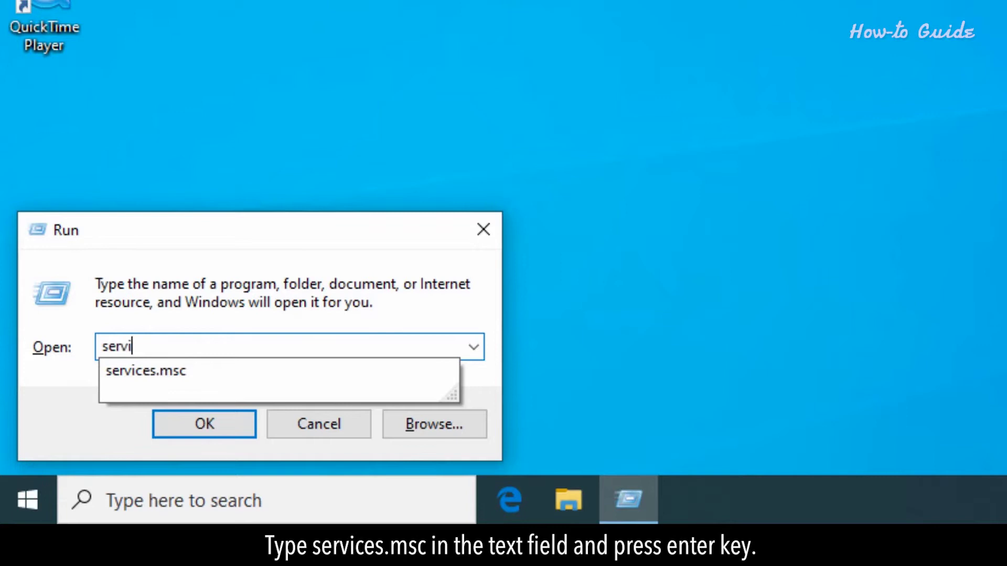
{"action": "type", "text": "ces.ms"}
{"action": "type", "text": "c"}
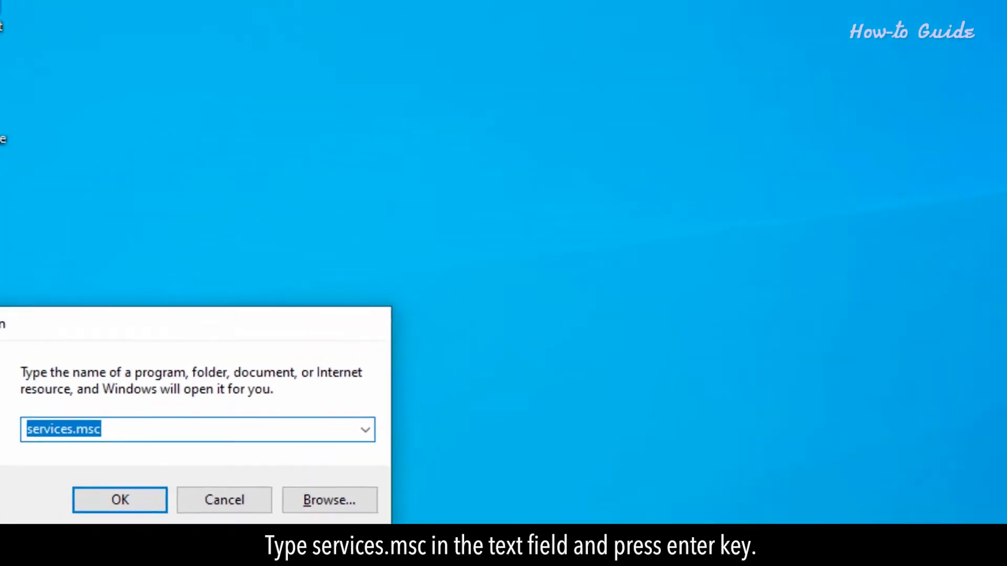
{"action": "key", "text": "Return"}
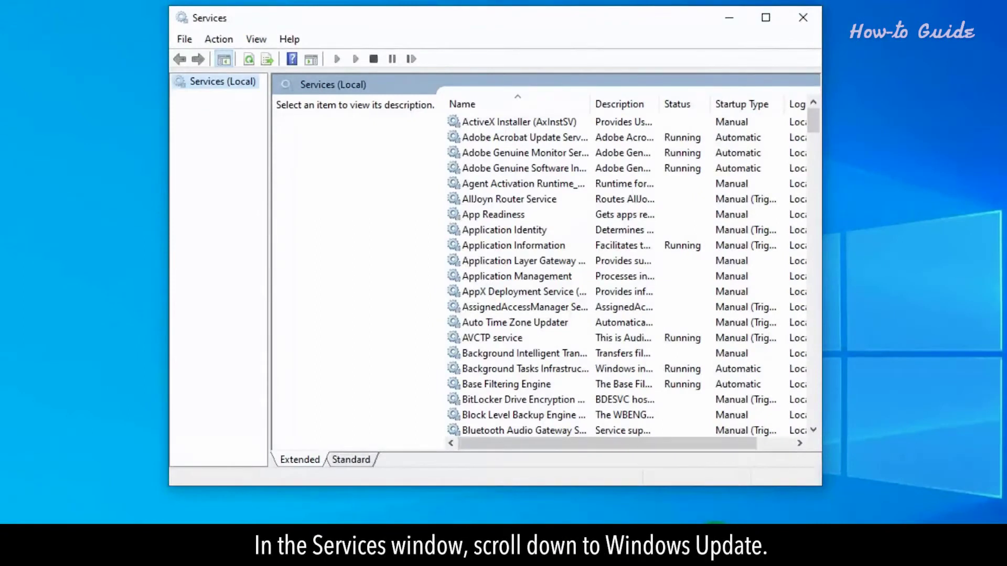
{"action": "left_click_drag", "start_coordinate": [814, 122], "coordinate": [815, 399]}
- Open the Windows Update service's Properties dialog from the services list
{"action": "double_click", "coordinate": [454, 339]}
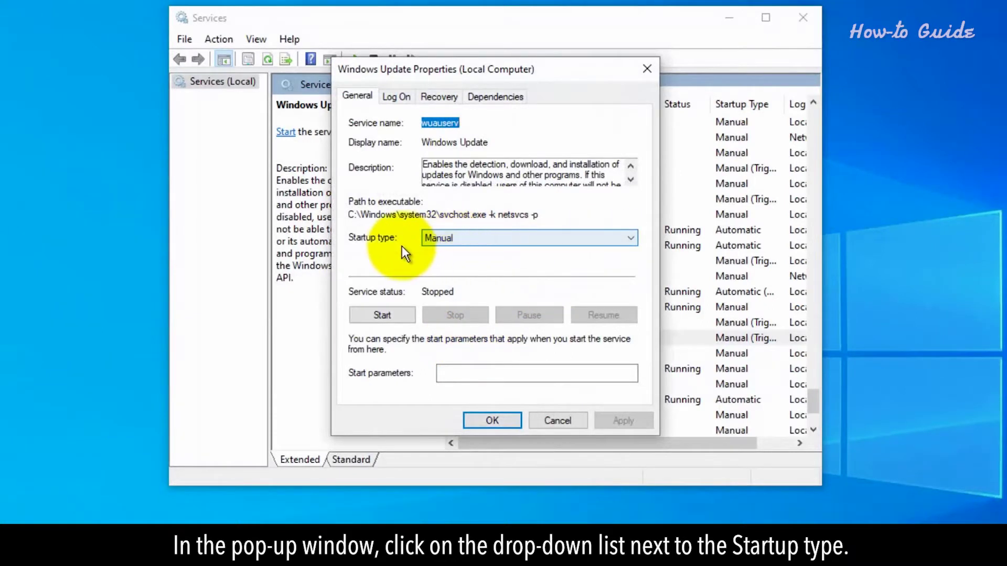
- Change Windows Update's startup type from Manual to Automatic
{"action": "left_click", "coordinate": [623, 237]}
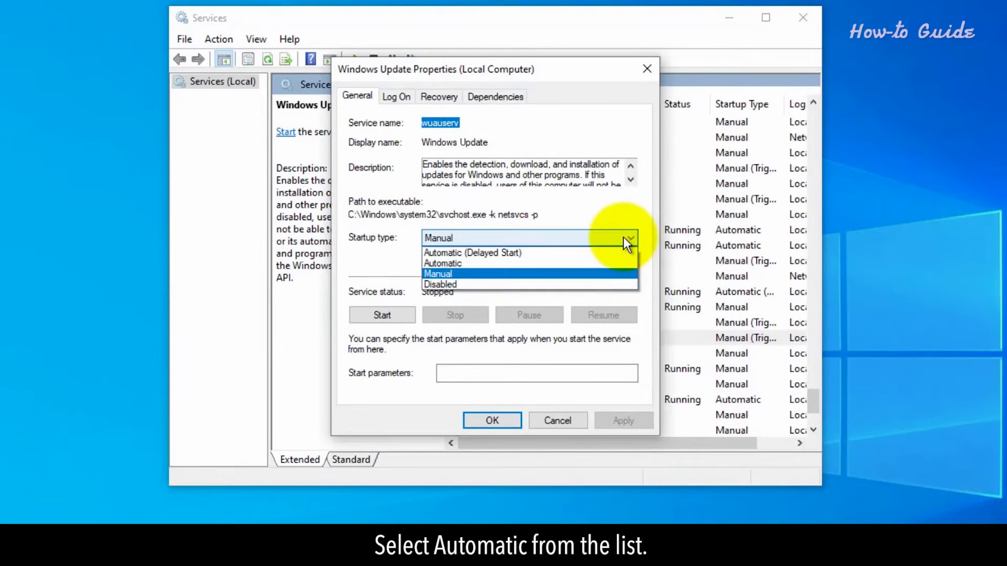
{"action": "left_click", "coordinate": [494, 265]}
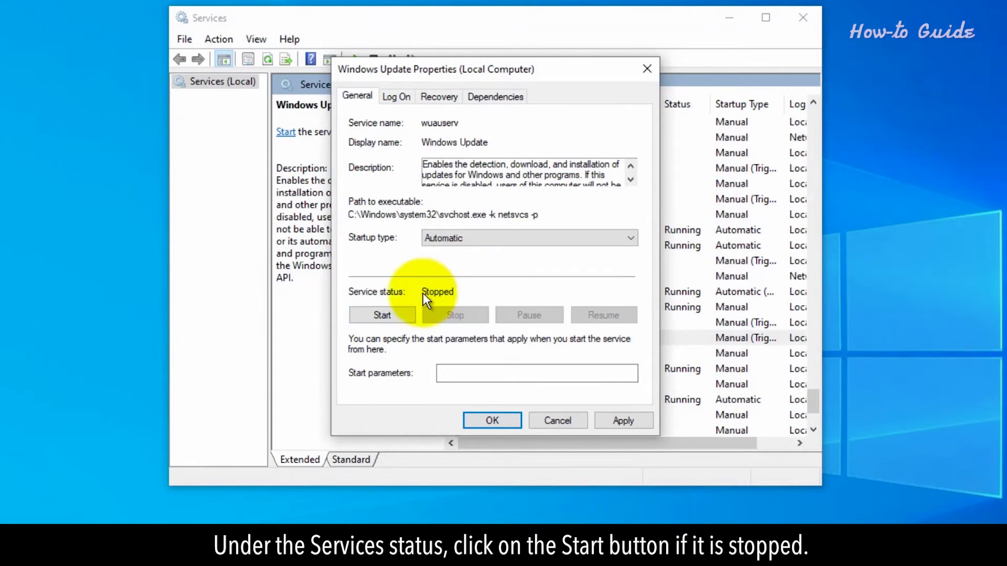
- Start the stopped Windows Update service and apply the Automatic startup change
{"action": "left_click", "coordinate": [390, 319]}
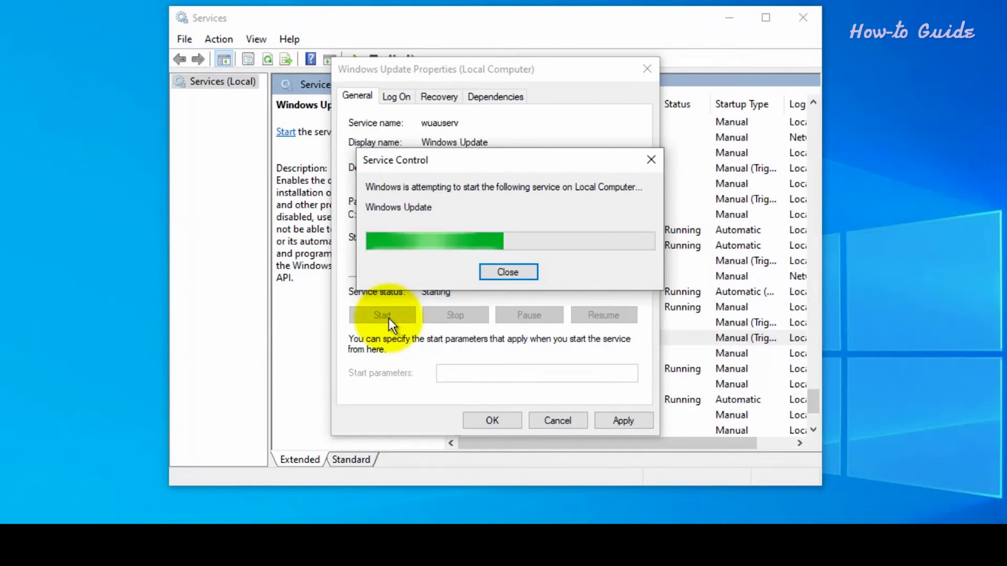
{"action": "left_click", "coordinate": [619, 422]}
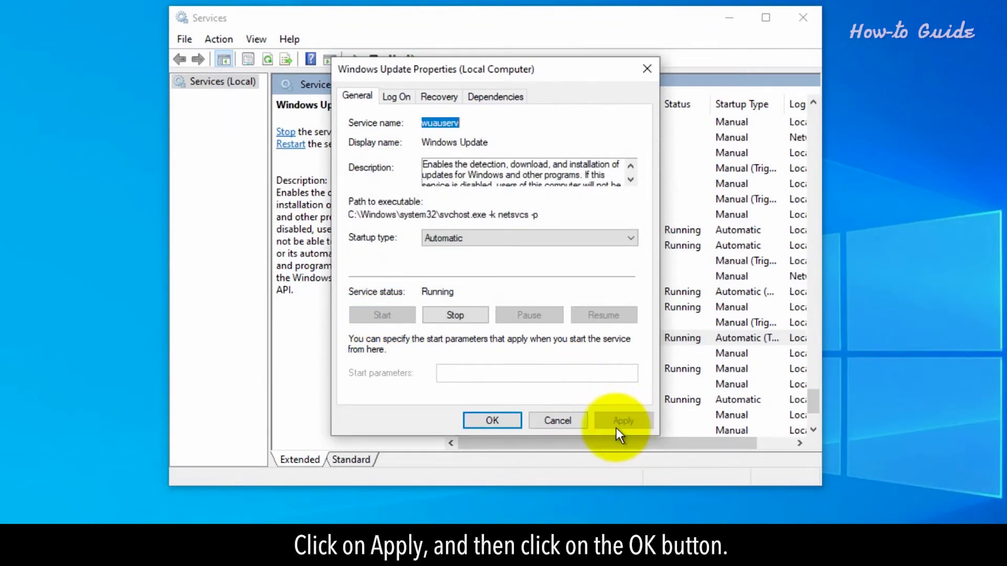
- Confirm the Windows Update properties with OK and close the Services window
{"action": "left_click", "coordinate": [501, 420]}
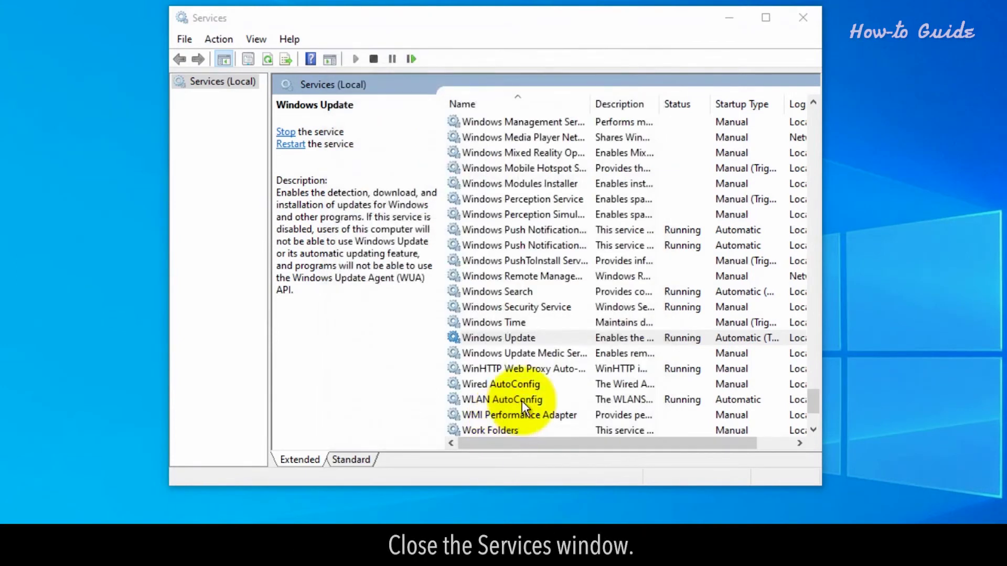
{"action": "left_click", "coordinate": [802, 17]}
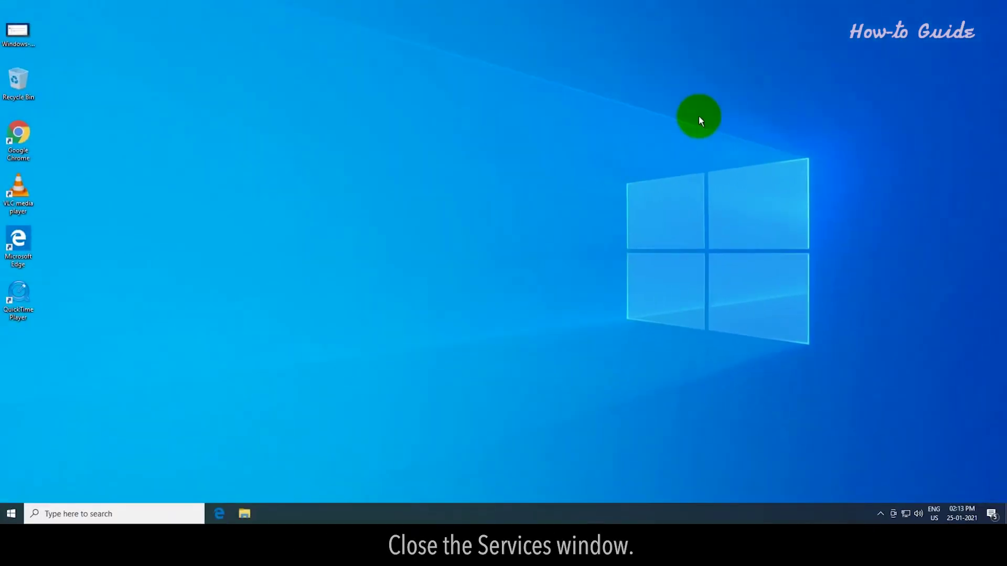